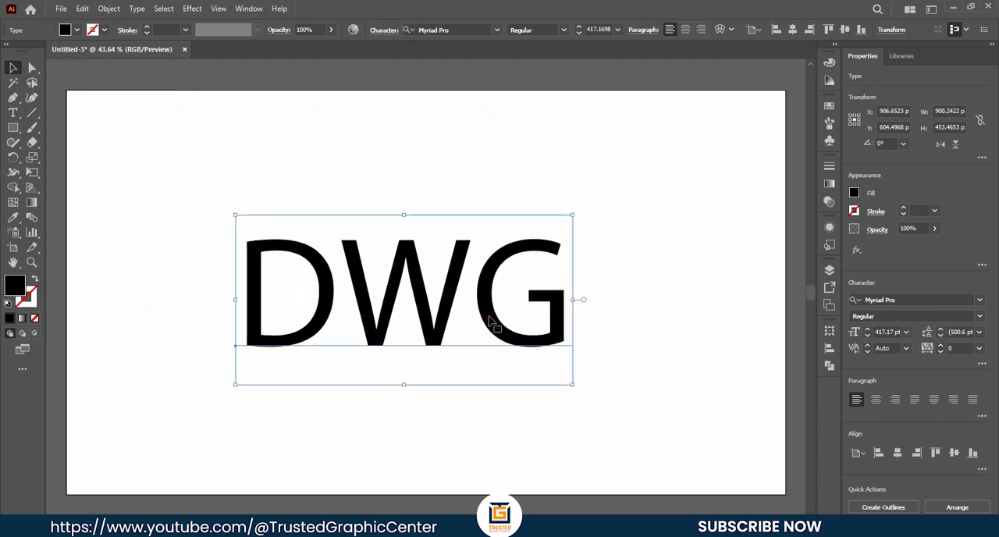
- Reposition the DWG text slightly and try to set its font to Bord Demo
{"action": "left_click_drag", "start_coordinate": [387, 317], "coordinate": [398, 313]}
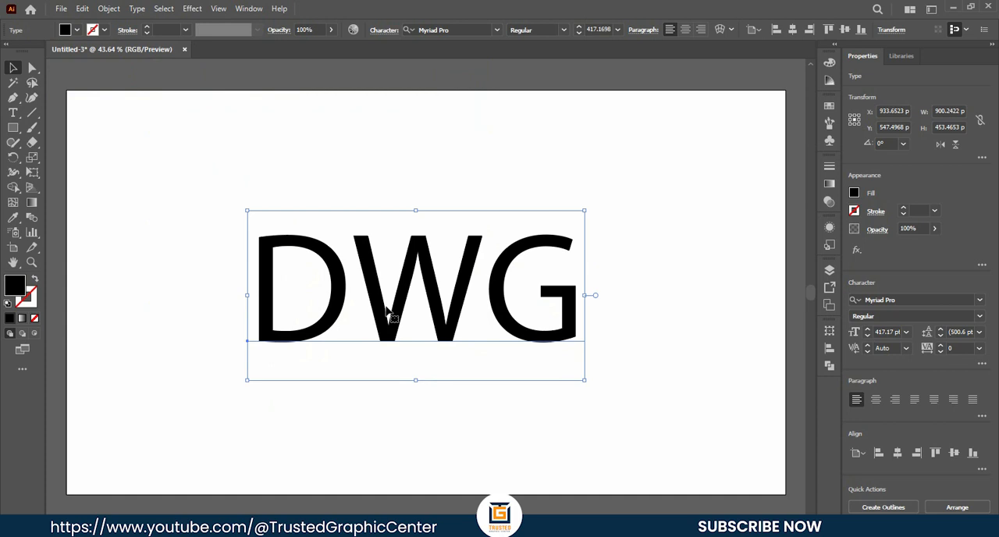
{"action": "left_click", "coordinate": [466, 32]}
{"action": "key", "text": "BackSpace"}
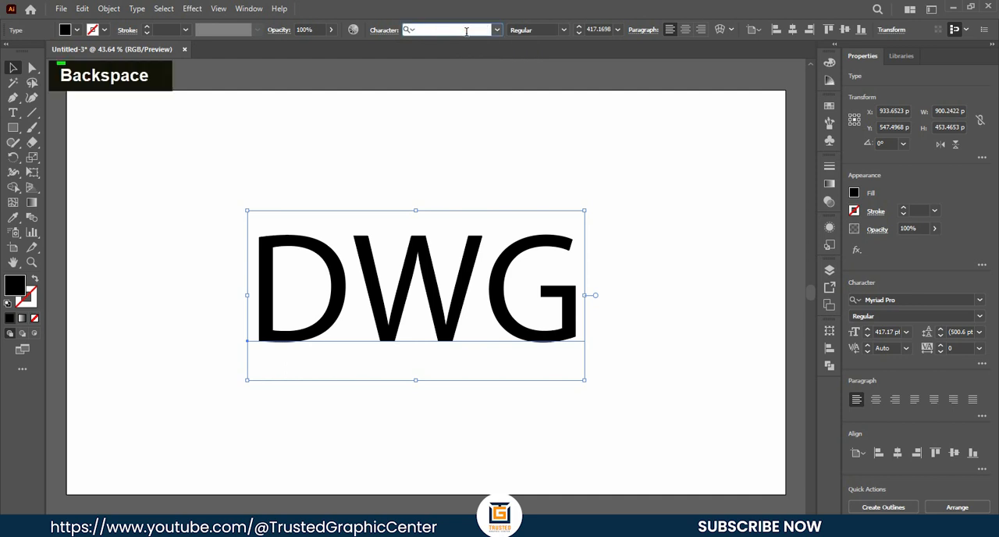
{"action": "type", "text": "bor"}
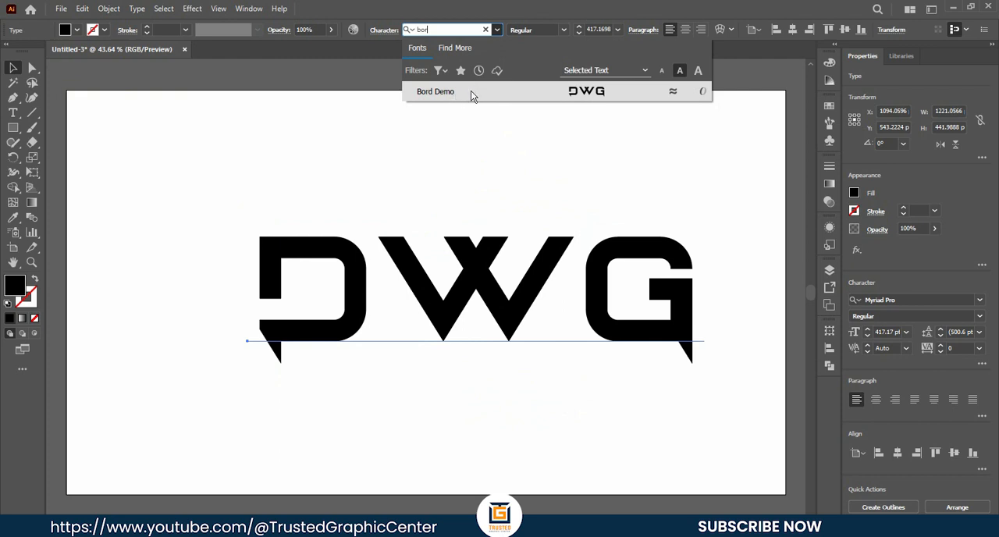
{"action": "left_click", "coordinate": [436, 91]}
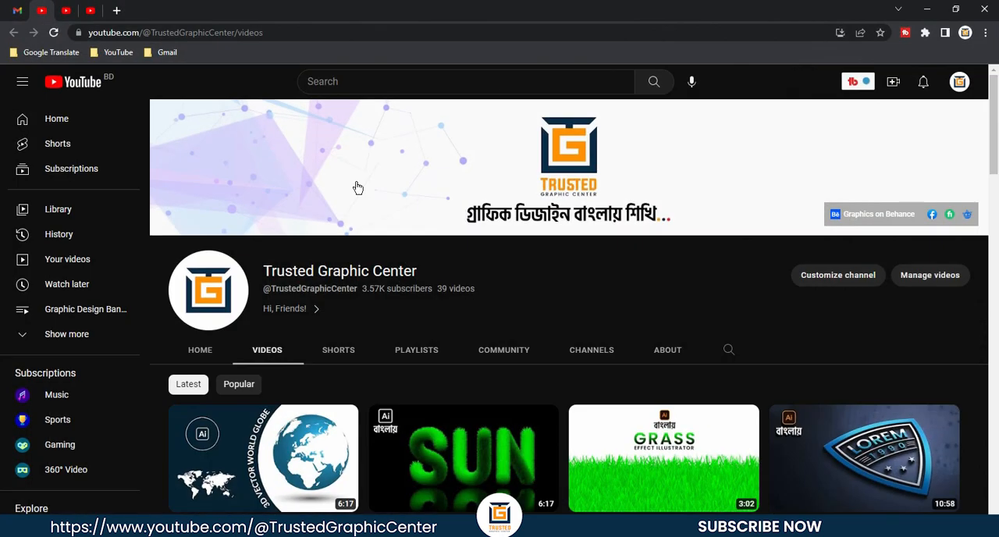
{"action": "scroll", "coordinate": [356, 187], "scroll_direction": "down", "scroll_amount": 5}
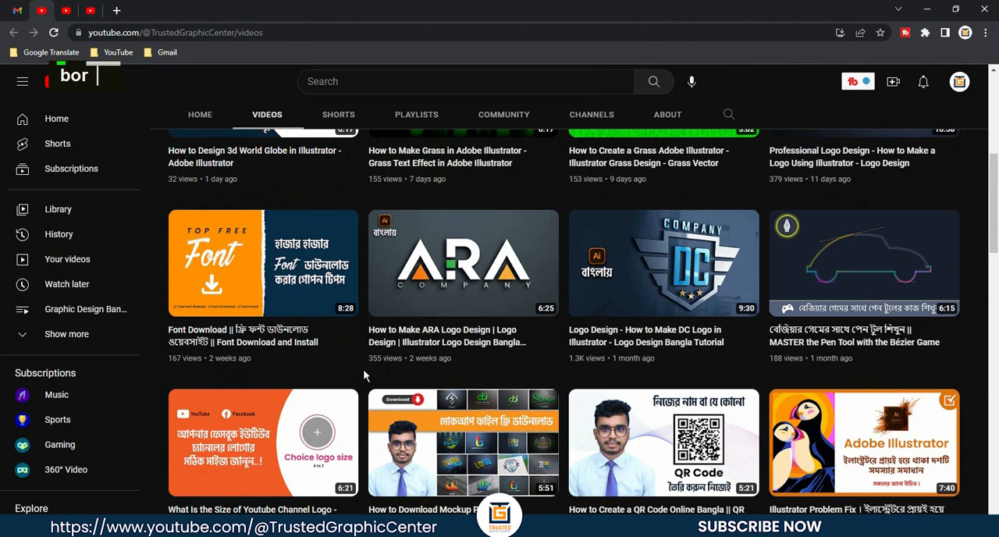
{"action": "scroll", "coordinate": [563, 372], "scroll_direction": "down", "scroll_amount": 10}
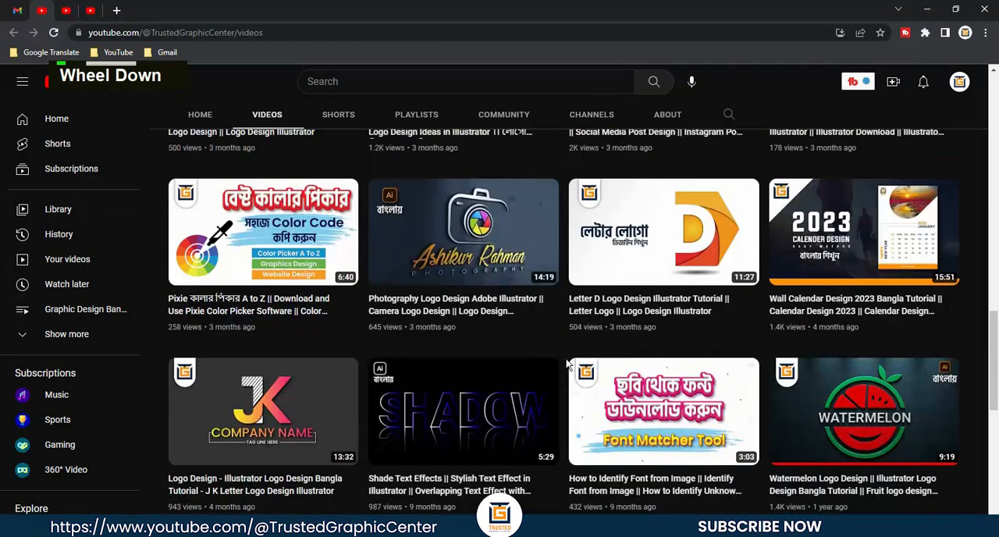
{"action": "scroll", "coordinate": [567, 364], "scroll_direction": "down", "scroll_amount": 4}
{"action": "scroll", "coordinate": [567, 349], "scroll_direction": "up", "scroll_amount": 3}
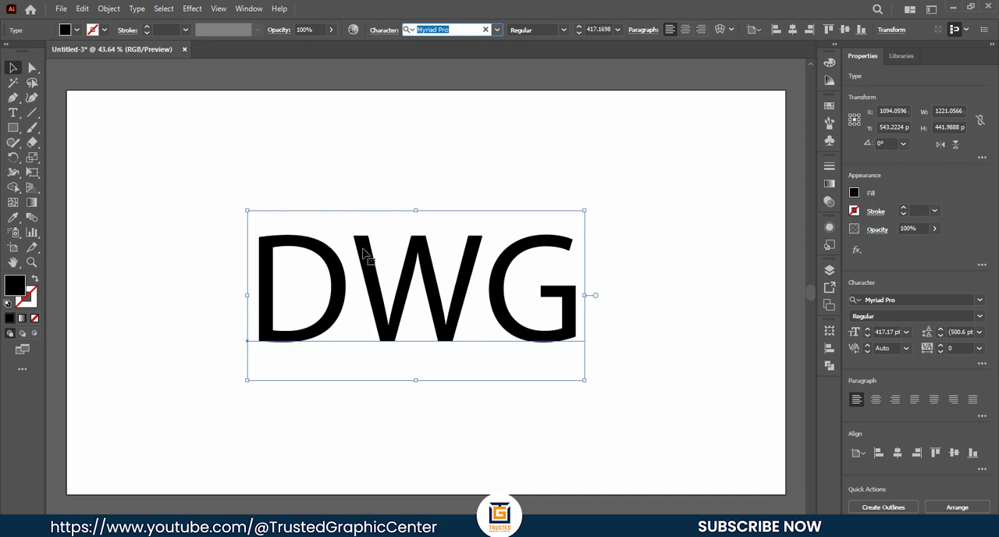
- Set the DWG text's font to Bord Demo and reposition the text on the artboard
{"action": "left_click_drag", "start_coordinate": [363, 252], "coordinate": [380, 268]}
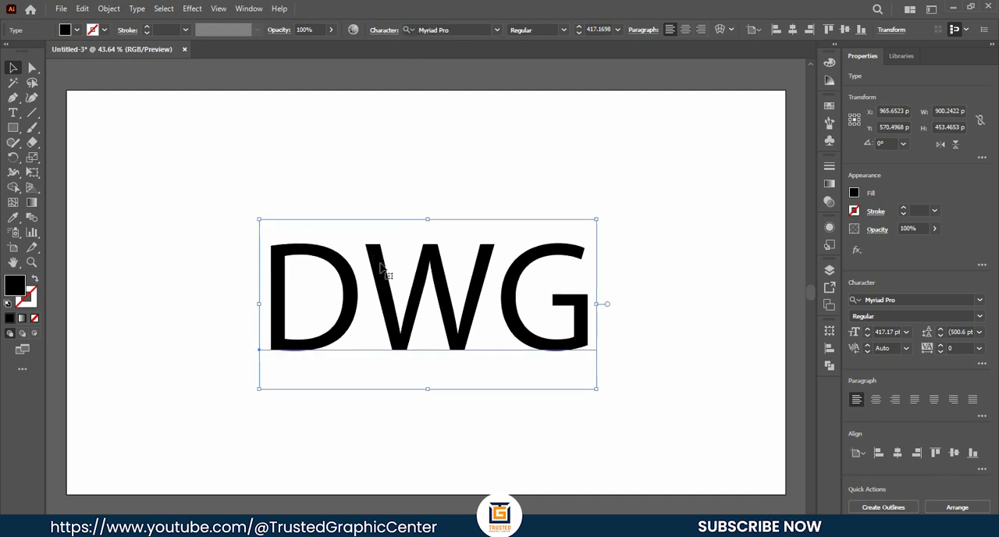
{"action": "left_click", "coordinate": [460, 29]}
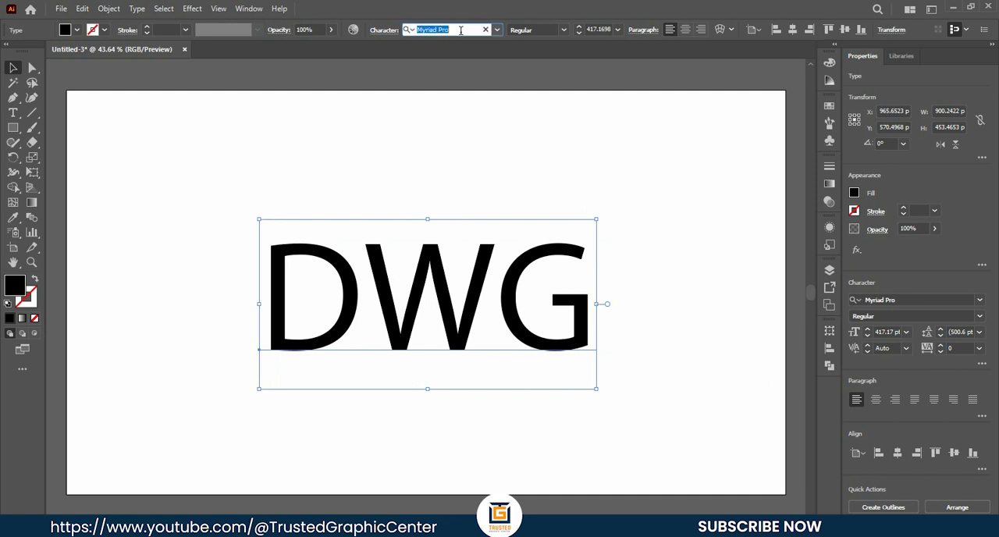
{"action": "type", "text": "bor"}
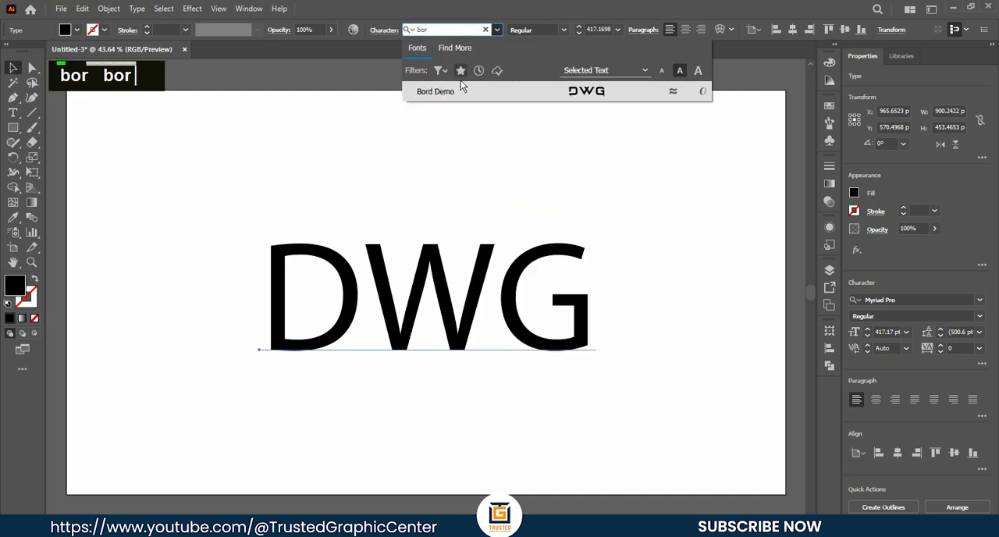
{"action": "left_click", "coordinate": [425, 92]}
{"action": "left_click_drag", "start_coordinate": [456, 283], "coordinate": [357, 258]}
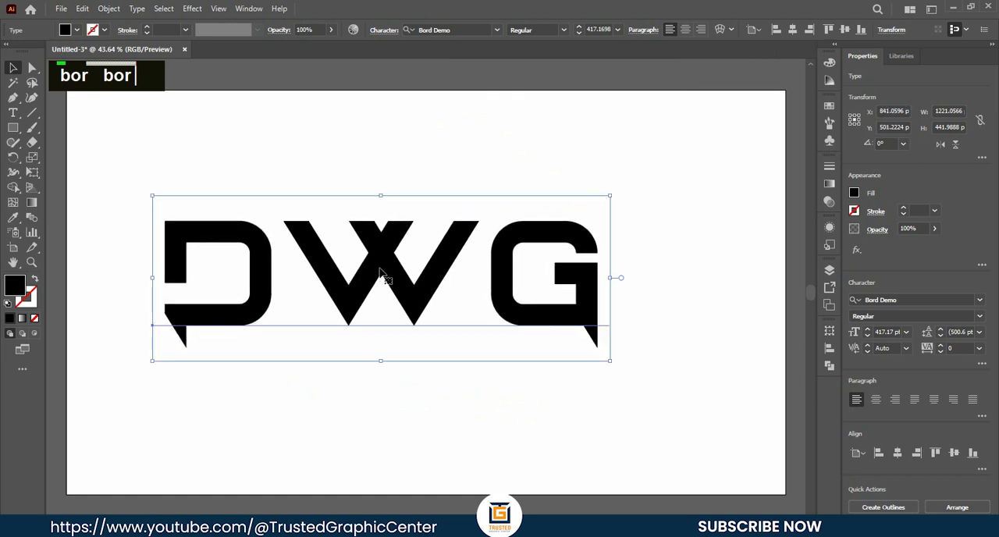
- Convert the DWG text to outlines and shift the resulting lettering slightly on the artboard
{"action": "right_click", "coordinate": [384, 248]}
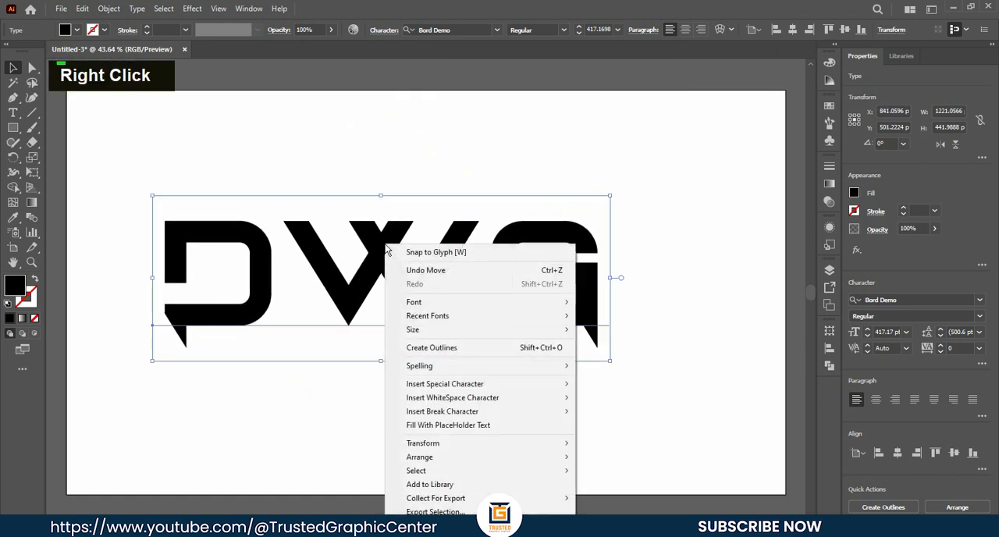
{"action": "left_click", "coordinate": [452, 350]}
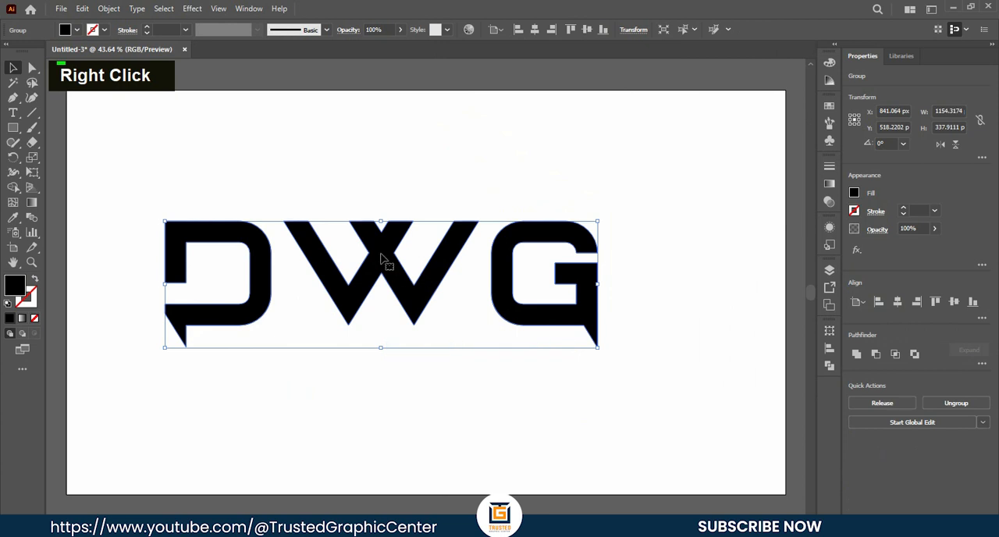
{"action": "left_click_drag", "start_coordinate": [381, 253], "coordinate": [433, 216]}
{"action": "left_click_drag", "start_coordinate": [458, 281], "coordinate": [424, 316]}
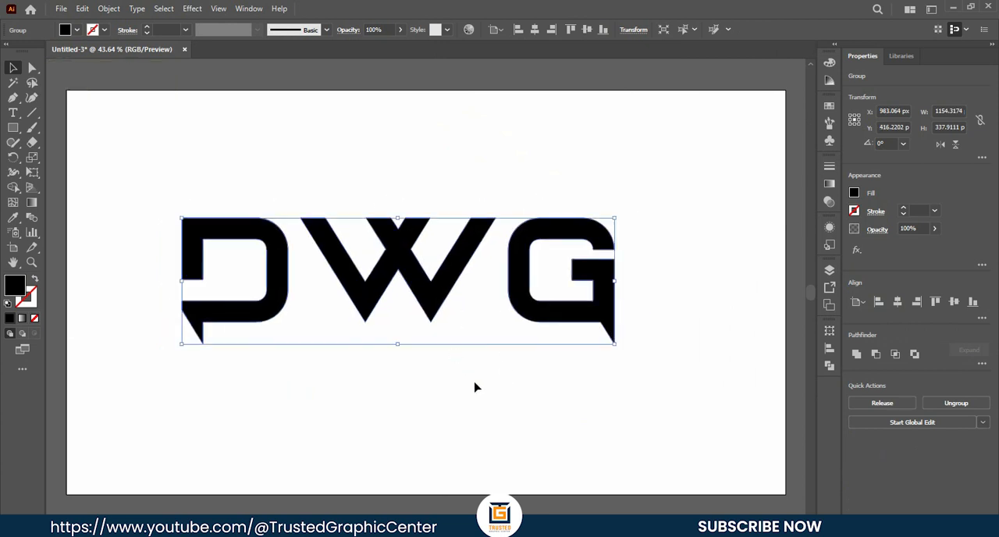
- Ungroup the outlined DWG lettering, test moving the W on its own, and undo that move
{"action": "right_click", "coordinate": [390, 223]}
{"action": "left_click", "coordinate": [445, 330]}
{"action": "left_click", "coordinate": [324, 315]}
{"action": "left_click_drag", "start_coordinate": [391, 251], "coordinate": [390, 200]}
{"action": "key", "text": "ctrl+z"}
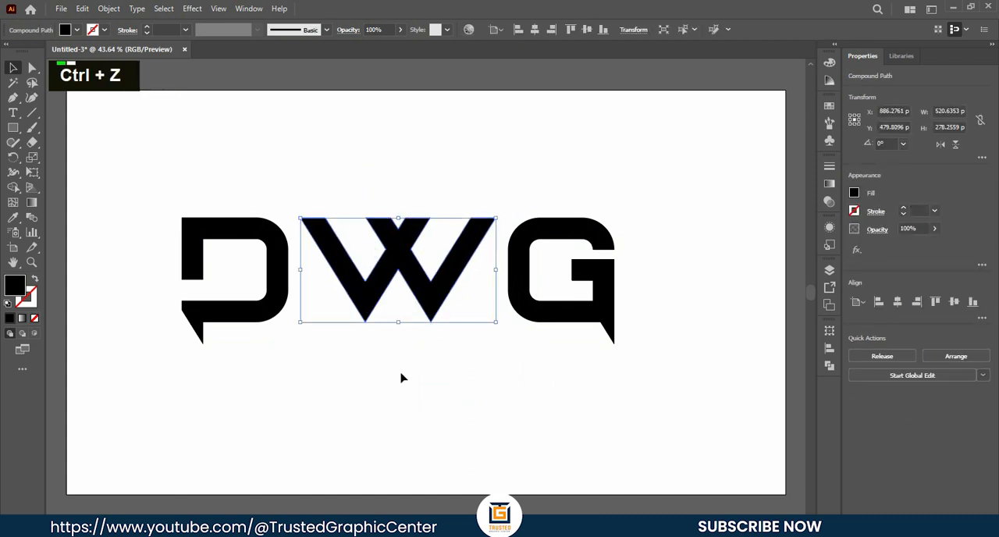
{"action": "left_click", "coordinate": [398, 366]}
- Nudge the W horizontally toward the D to X about 747 px, so its outer arm overlaps the D's curved side
{"action": "left_click", "coordinate": [358, 290]}
{"action": "key", "text": "Left"}
{"action": "key", "text": "Left"}
{"action": "key", "text": "Left"}
{"action": "key", "text": "Left"}
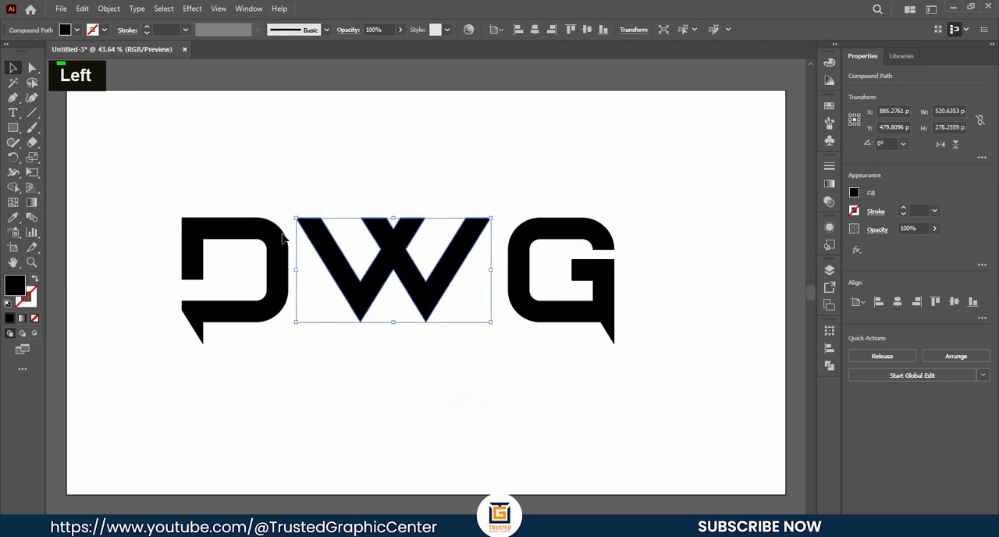
{"action": "key", "text": "Left"}
{"action": "key", "text": "Left"}
{"action": "key", "text": "Left"}
{"action": "key", "text": "Left"}
{"action": "key", "text": "Left"}
{"action": "key", "text": "Left"}
{"action": "key", "text": "Left"}
{"action": "key", "text": "Left"}
{"action": "key", "text": "Left"}
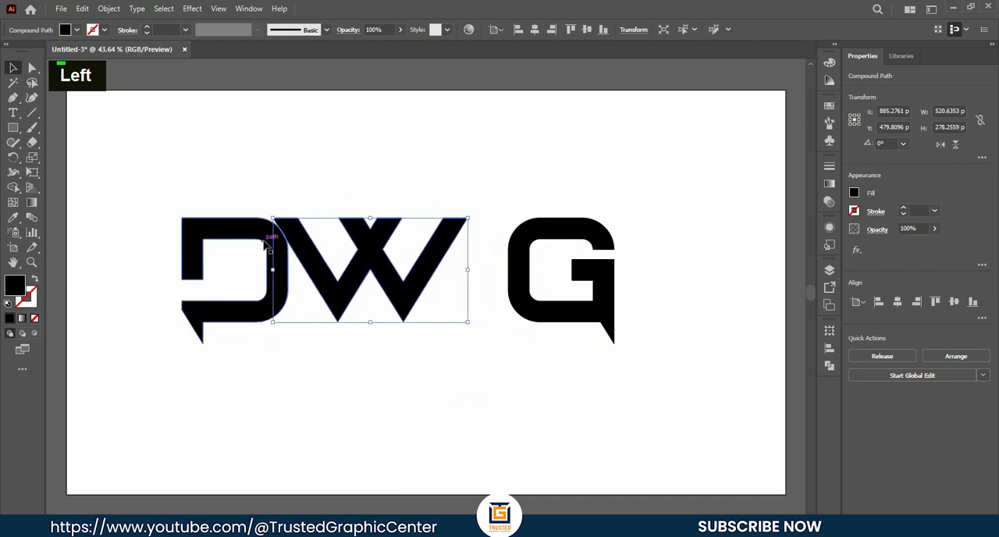
{"action": "key", "text": "Left"}
{"action": "key", "text": "Left"}
{"action": "key", "text": "Left"}
{"action": "key", "text": "Left"}
{"action": "key", "text": "Left"}
{"action": "key", "text": "Left"}
{"action": "key", "text": "Left"}
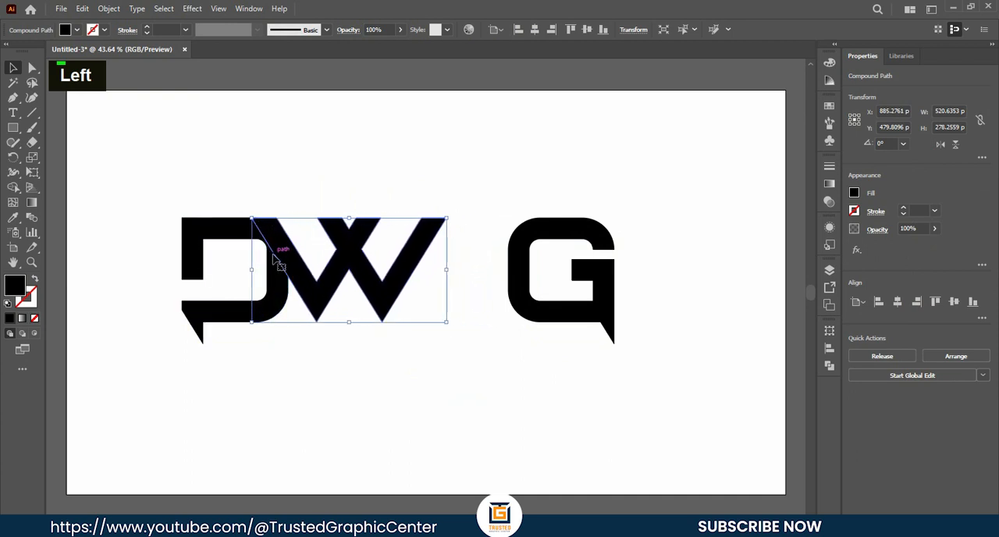
{"action": "key", "text": "Left"}
{"action": "key", "text": "Left"}
{"action": "key", "text": "Left"}
{"action": "key", "text": "Left"}
{"action": "key", "text": "Left"}
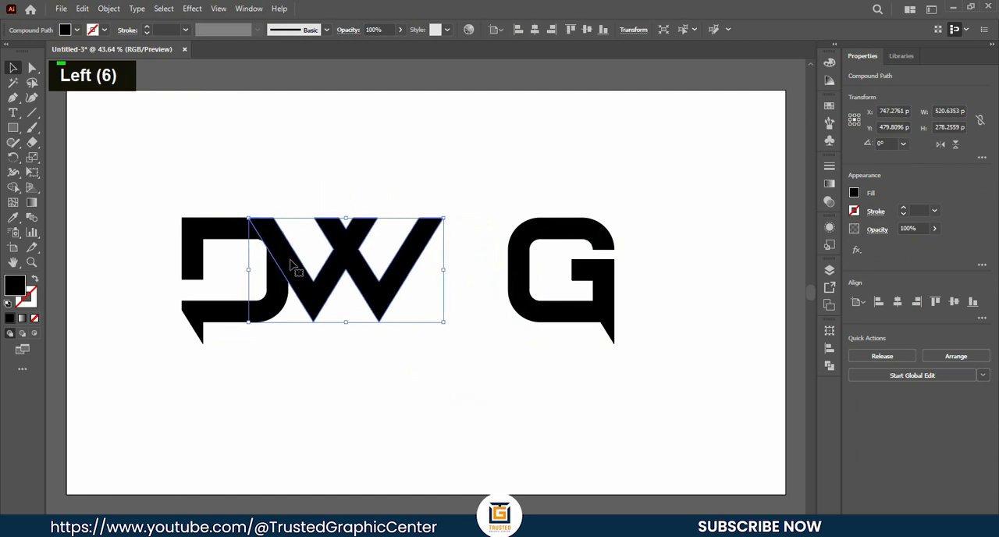
{"action": "key", "text": "Right"}
{"action": "left_click", "coordinate": [553, 406]}
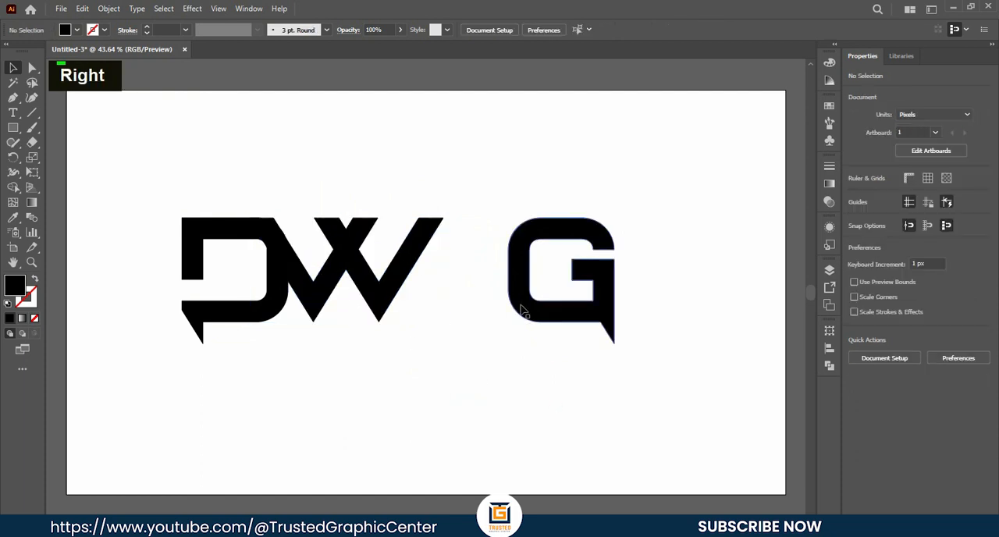
- Nudge the G horizontally toward the W to X about 1044 px, so its curved side overlaps the W's outer arm
{"action": "left_click", "coordinate": [522, 310]}
{"action": "key", "text": "Left"}
{"action": "key", "text": "Left"}
{"action": "key", "text": "Left"}
{"action": "key", "text": "Left"}
{"action": "key", "text": "Left"}
{"action": "key", "text": "Left"}
{"action": "key", "text": "Left"}
{"action": "key", "text": "Left"}
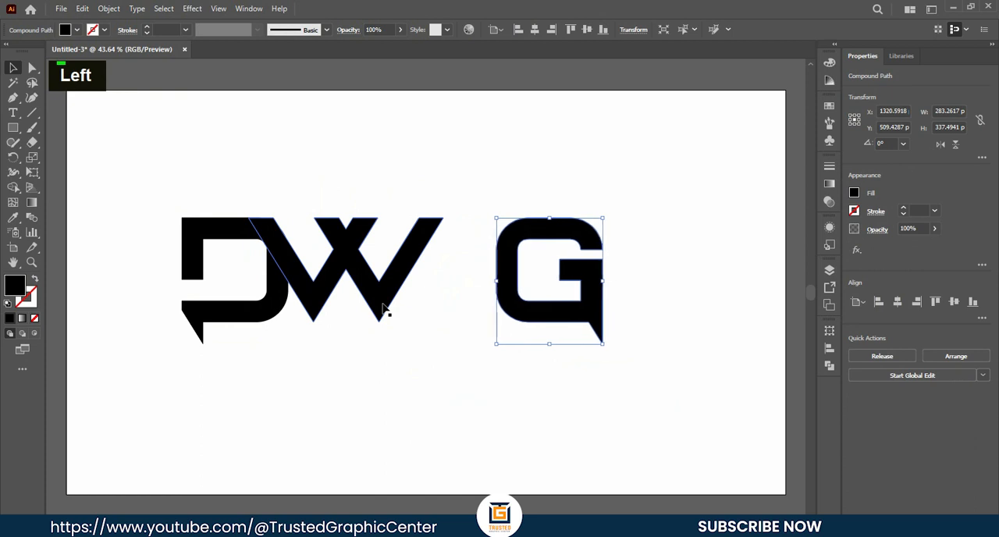
{"action": "key", "text": "Left"}
{"action": "key", "text": "Left"}
{"action": "key", "text": "Left"}
{"action": "key", "text": "Left"}
{"action": "key", "text": "Left"}
{"action": "key", "text": "Left"}
{"action": "key", "text": "Left"}
{"action": "key", "text": "Left"}
{"action": "key", "text": "Left"}
{"action": "key", "text": "Left"}
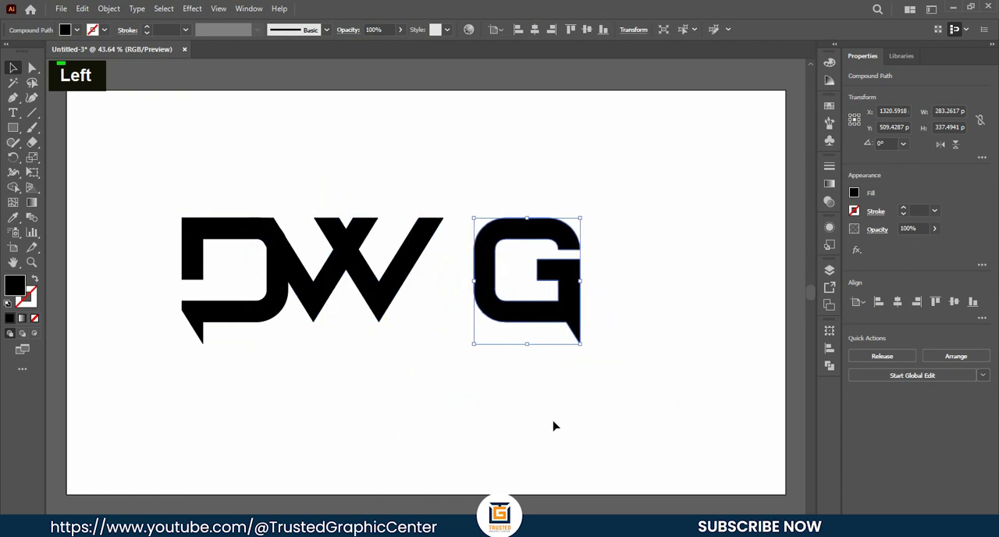
{"action": "key", "text": "Left"}
{"action": "key", "text": "Left"}
{"action": "key", "text": "Left"}
{"action": "key", "text": "Left"}
{"action": "key", "text": "Left"}
{"action": "key", "text": "Left"}
{"action": "key", "text": "Left"}
{"action": "key", "text": "Left"}
{"action": "key", "text": "Left"}
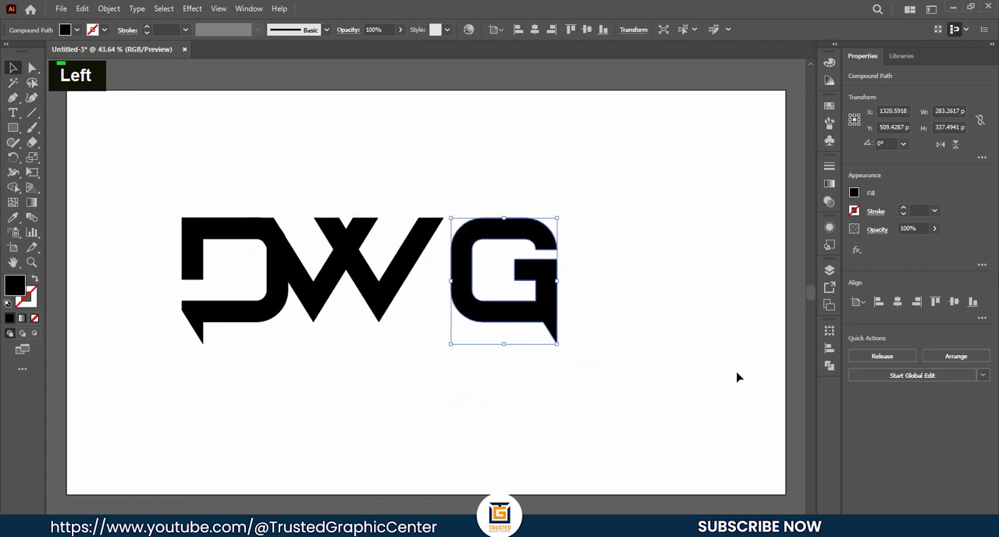
{"action": "key", "text": "Left"}
{"action": "key", "text": "Left"}
{"action": "key", "text": "Left"}
{"action": "key", "text": "Left"}
{"action": "key", "text": "Left"}
{"action": "key", "text": "Left"}
{"action": "key", "text": "Left"}
{"action": "key", "text": "Left"}
{"action": "key", "text": "Left"}
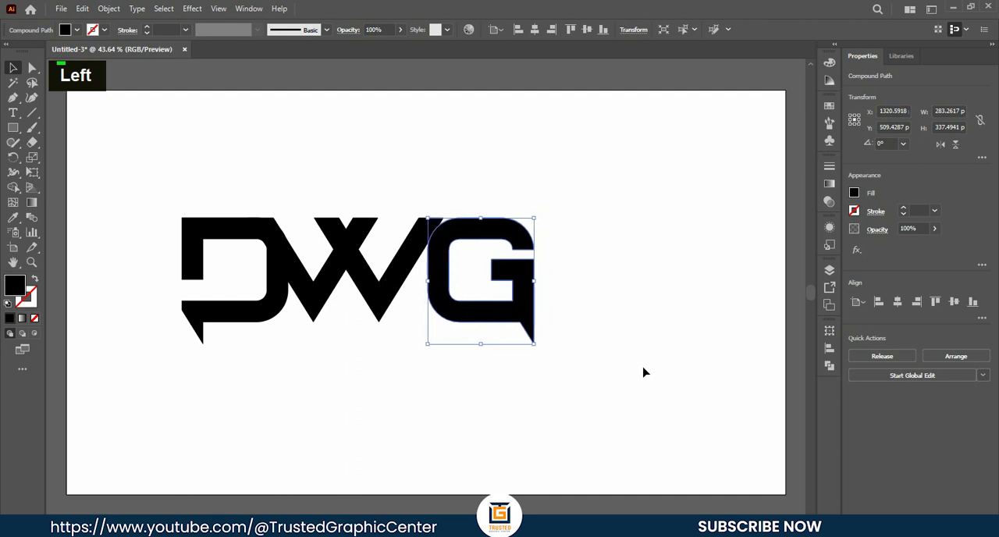
{"action": "key", "text": "Left"}
{"action": "key", "text": "Left"}
{"action": "key", "text": "Left"}
{"action": "key", "text": "Left"}
{"action": "key", "text": "Left"}
{"action": "key", "text": "Left"}
{"action": "key", "text": "Left"}
{"action": "key", "text": "Left"}
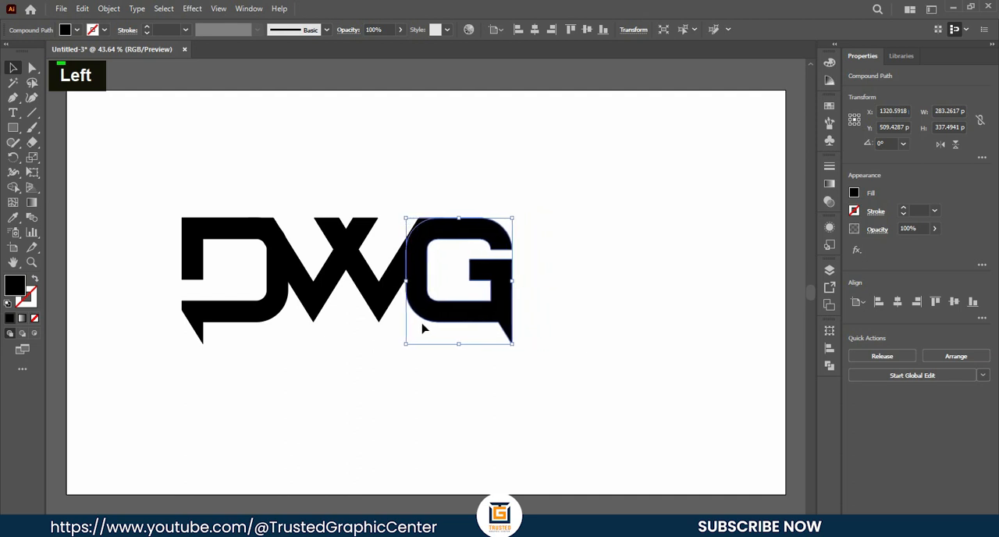
{"action": "key", "text": "Right"}
{"action": "key", "text": "Right"}
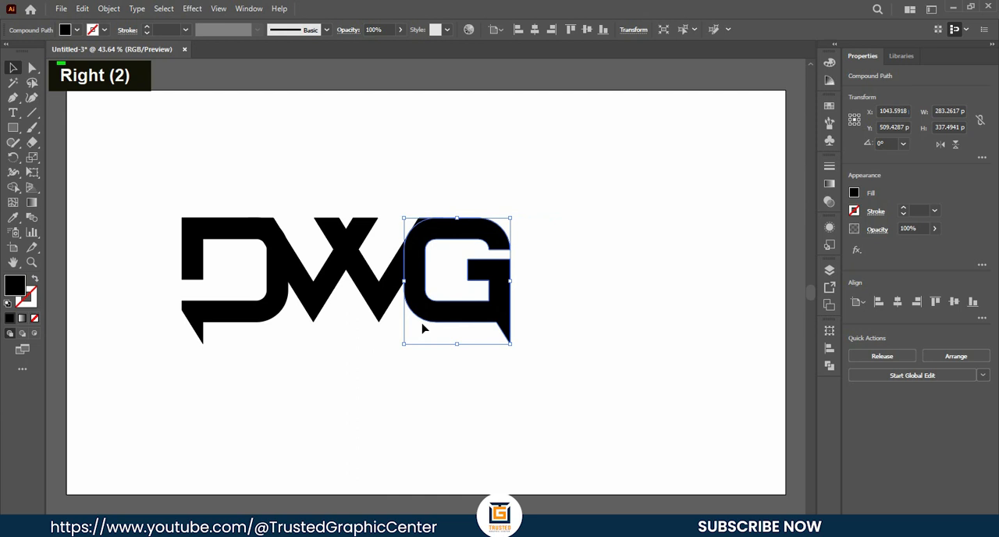
{"action": "left_click", "coordinate": [296, 196]}
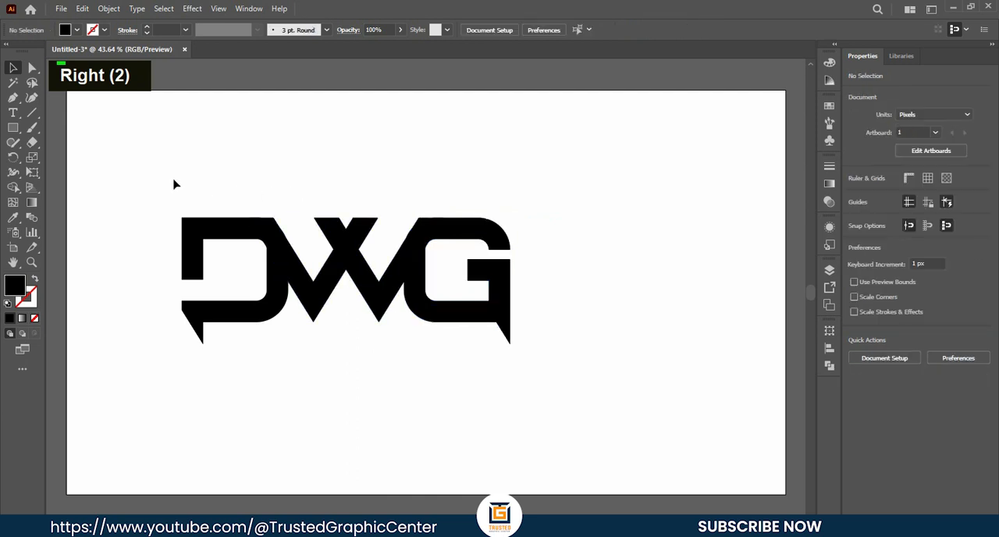
- Move all three letters closer to the artboard's centre and split their overlapping shapes with Pathfinder Divide
{"action": "left_click_drag", "start_coordinate": [148, 172], "coordinate": [473, 345]}
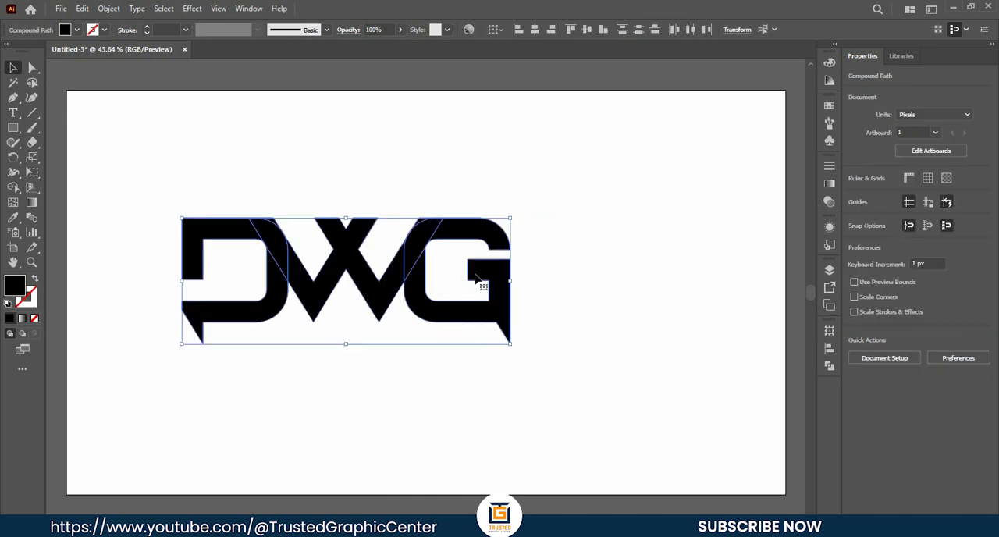
{"action": "left_click_drag", "start_coordinate": [422, 235], "coordinate": [450, 264]}
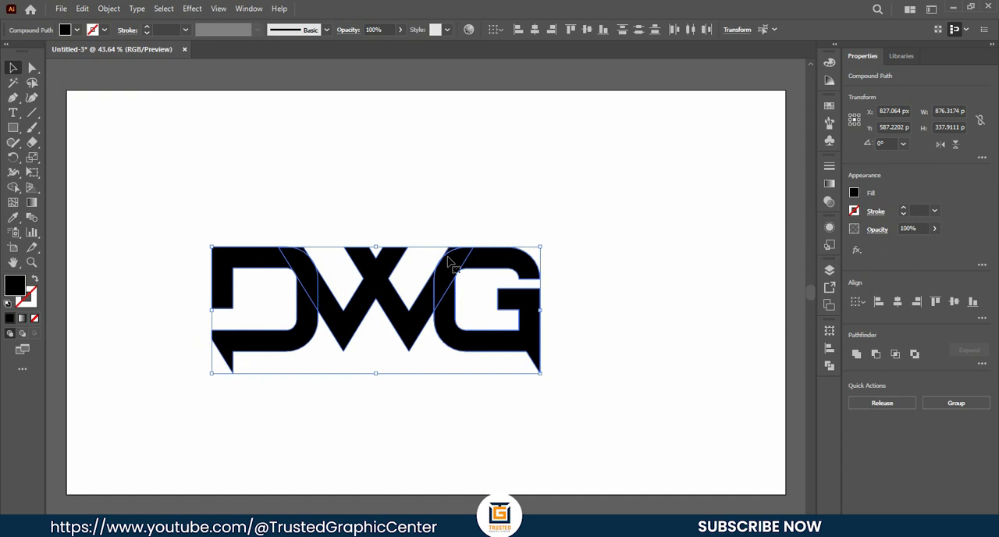
{"action": "left_click_drag", "start_coordinate": [147, 207], "coordinate": [612, 401]}
{"action": "left_click", "coordinate": [830, 366]}
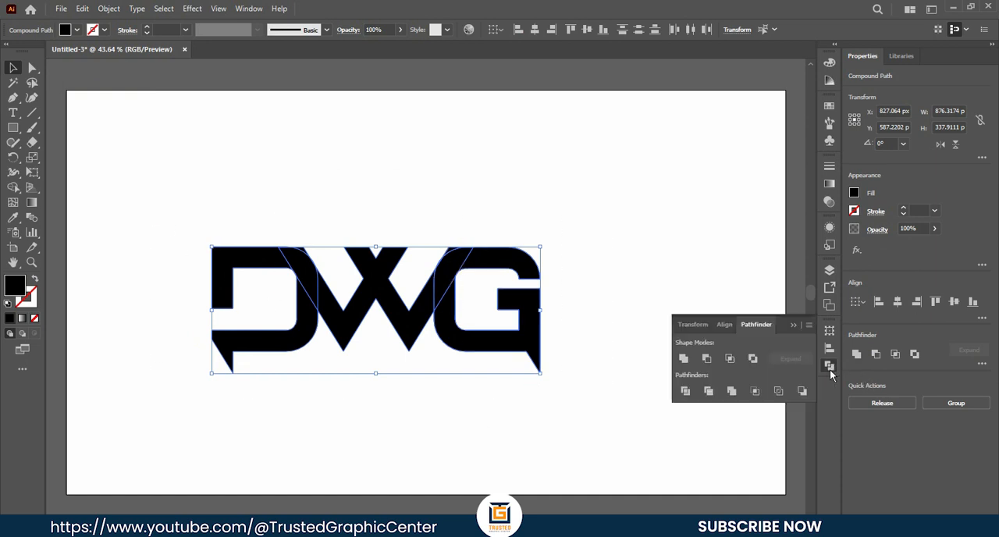
{"action": "left_click", "coordinate": [829, 367]}
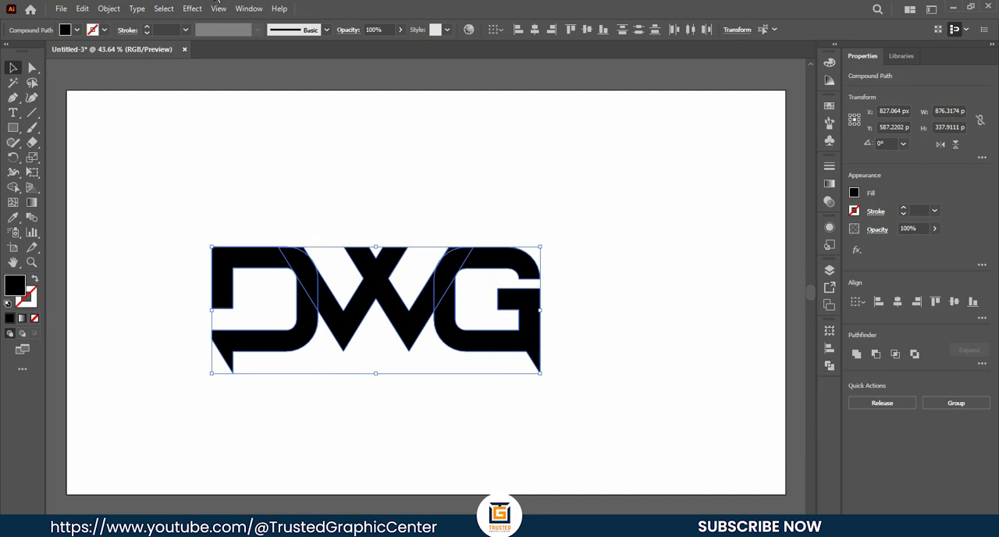
{"action": "left_click", "coordinate": [254, 9]}
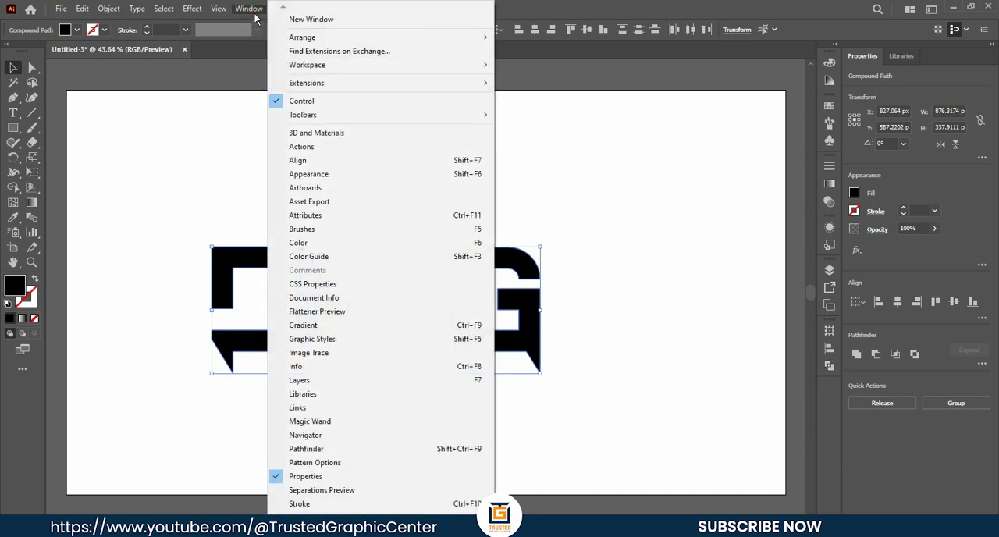
{"action": "left_click", "coordinate": [300, 448]}
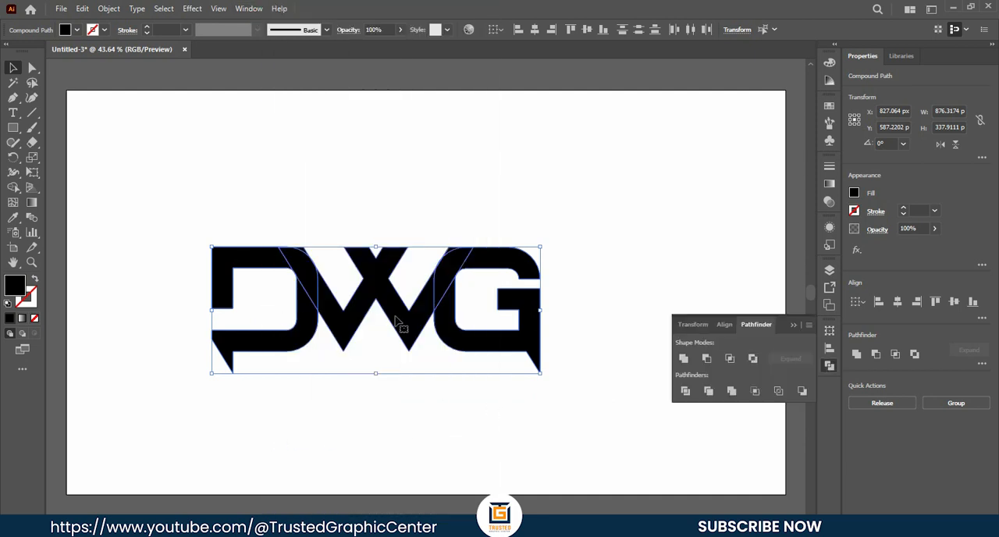
{"action": "left_click", "coordinate": [682, 390]}
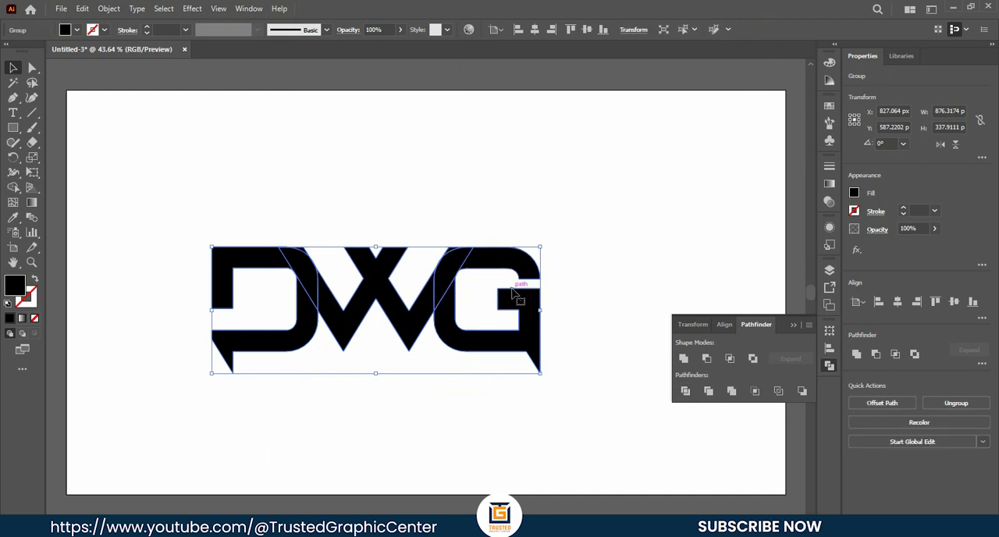
- Ungroup the divided lettering and delete the two small W corner pieces that stick out beyond the curves of the G and D
{"action": "right_click", "coordinate": [449, 267]}
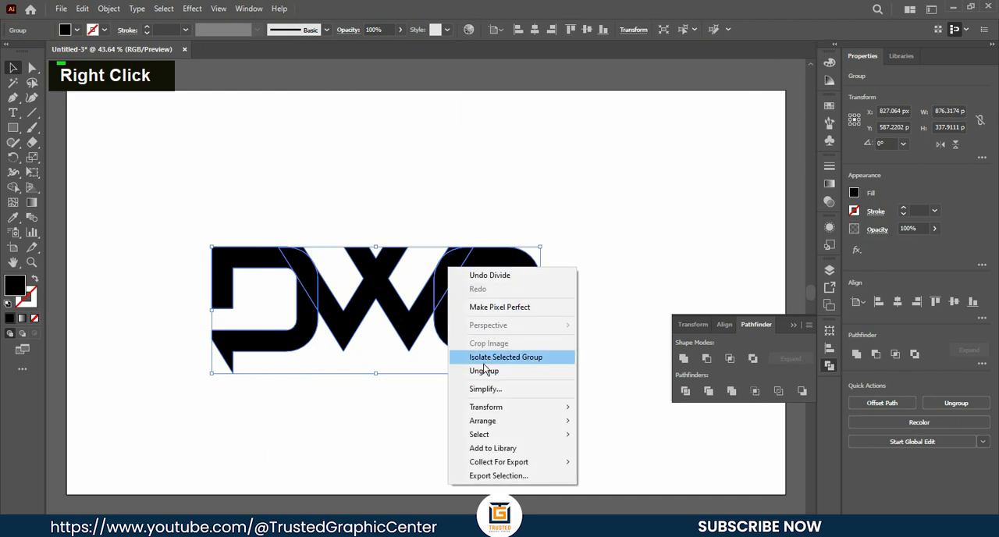
{"action": "left_click", "coordinate": [487, 371]}
{"action": "left_click", "coordinate": [580, 263]}
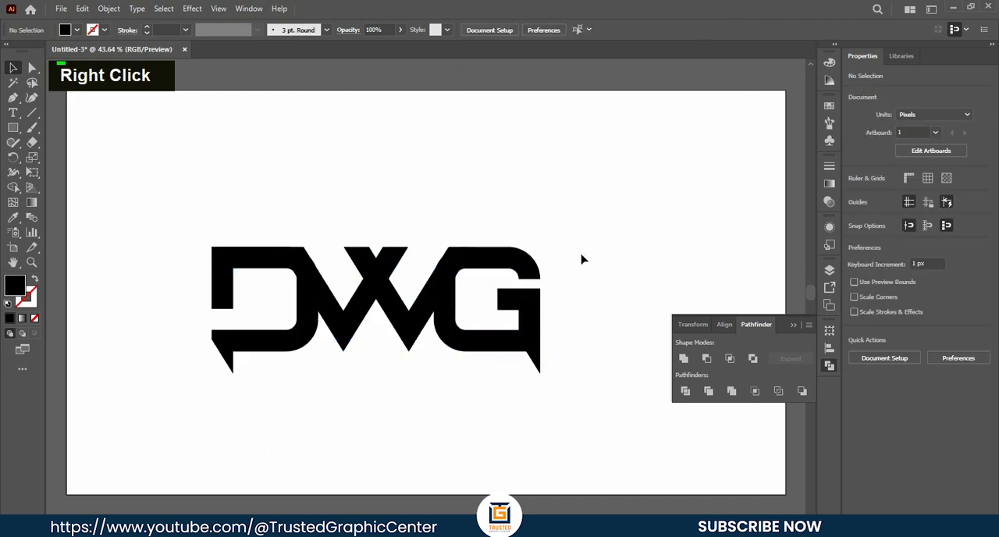
{"action": "left_click", "coordinate": [455, 251]}
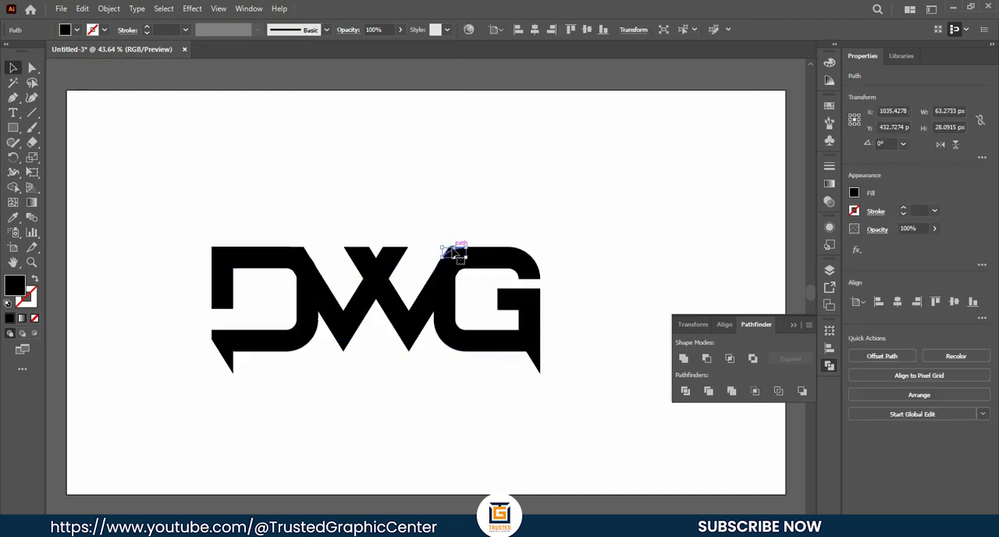
{"action": "key", "text": "BackSpace"}
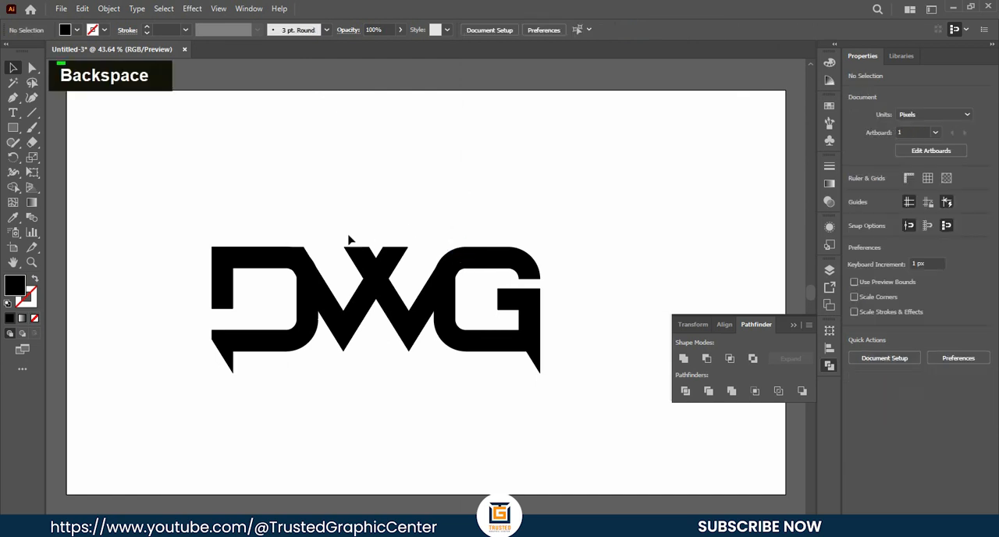
{"action": "left_click", "coordinate": [312, 250]}
{"action": "key", "text": "BackSpace"}
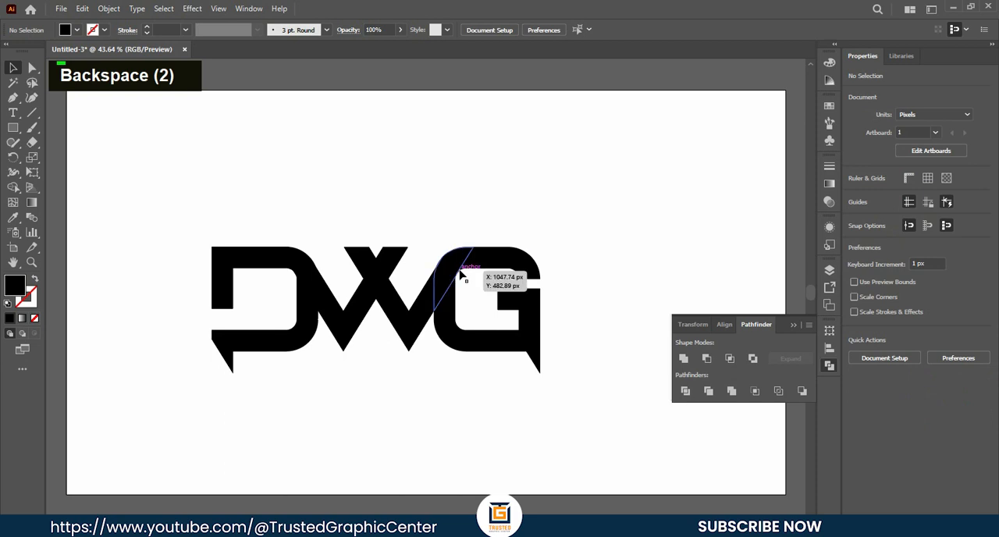
{"action": "double_click", "coordinate": [791, 323]}
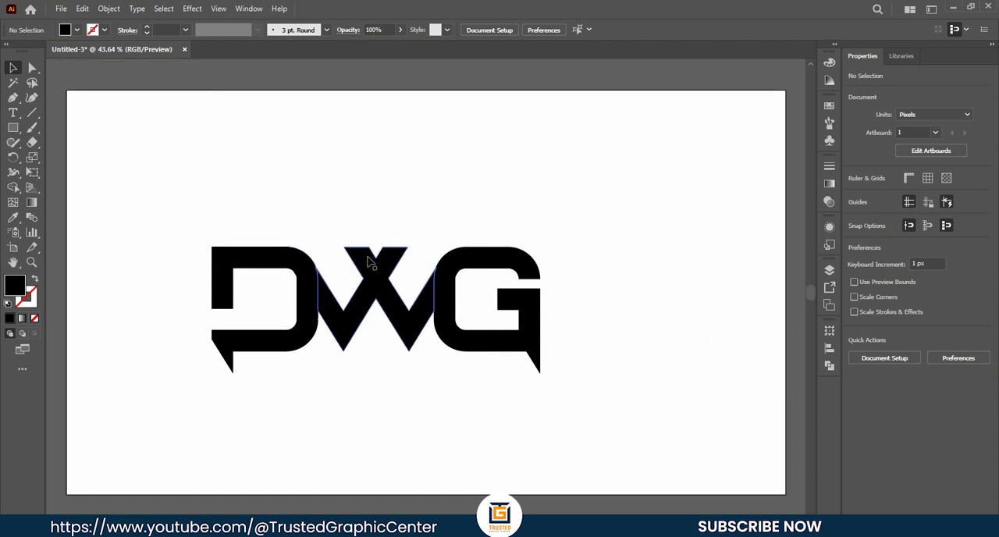
- Select all the divided DWG pieces and activate the Shape Builder tool
{"action": "left_click_drag", "start_coordinate": [173, 201], "coordinate": [583, 433]}
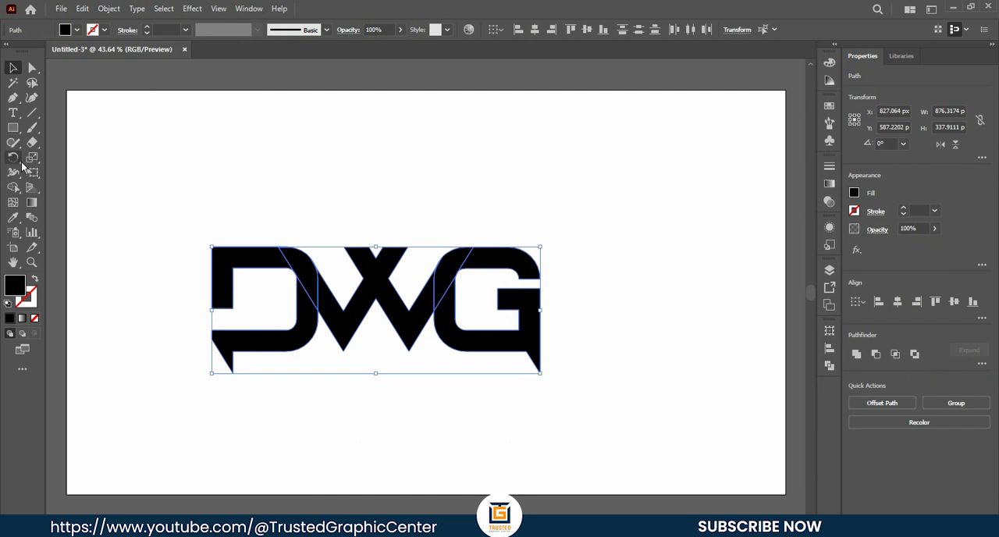
{"action": "right_click", "coordinate": [13, 187]}
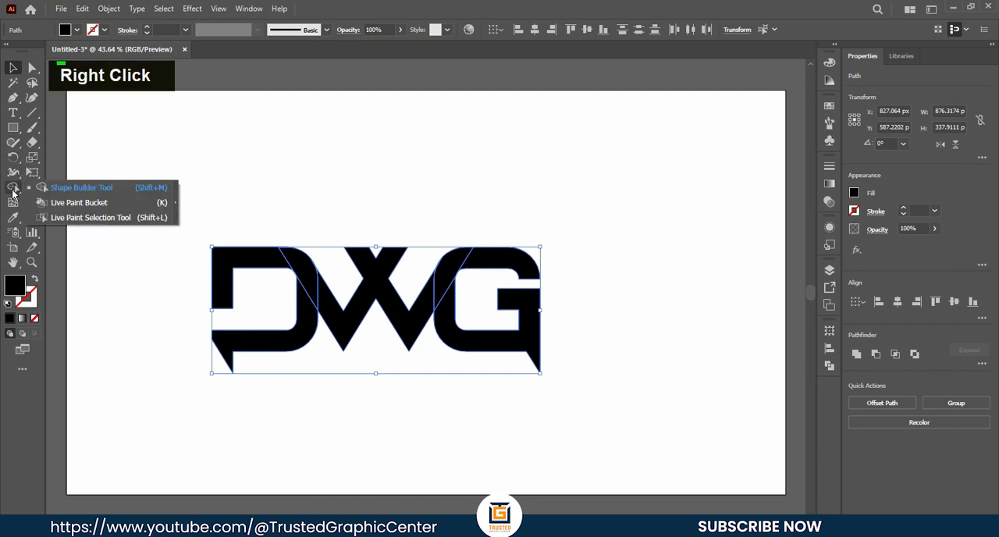
{"action": "left_click", "coordinate": [73, 188]}
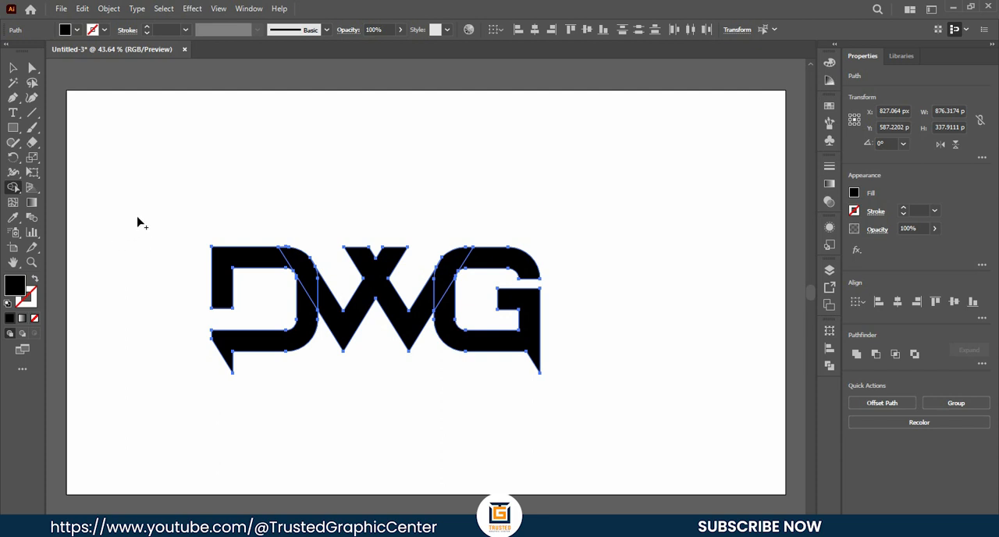
- Try subtracting the D's upper arm piece with the Shape Builder tool and undo the removal
{"action": "key", "text": "alt"}
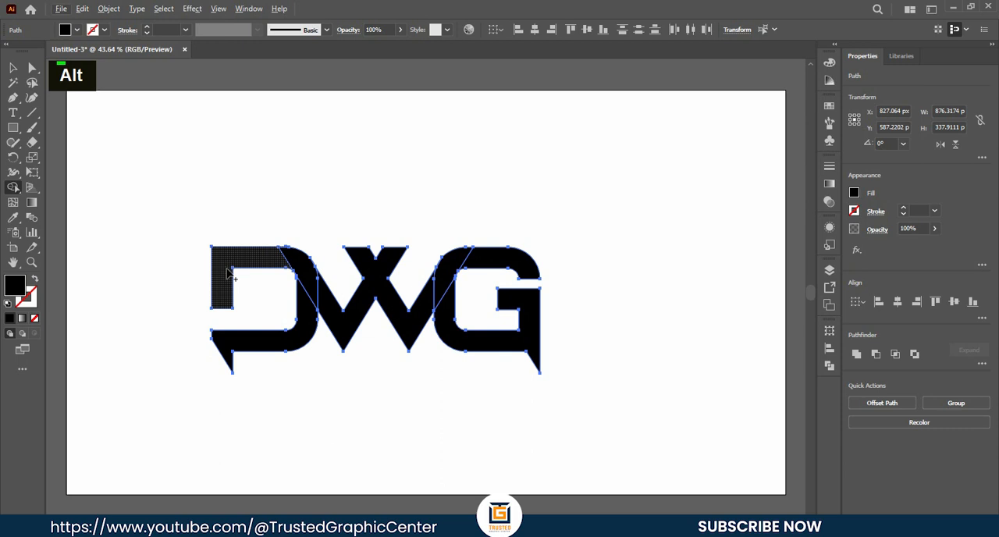
{"action": "key", "text": "alt"}
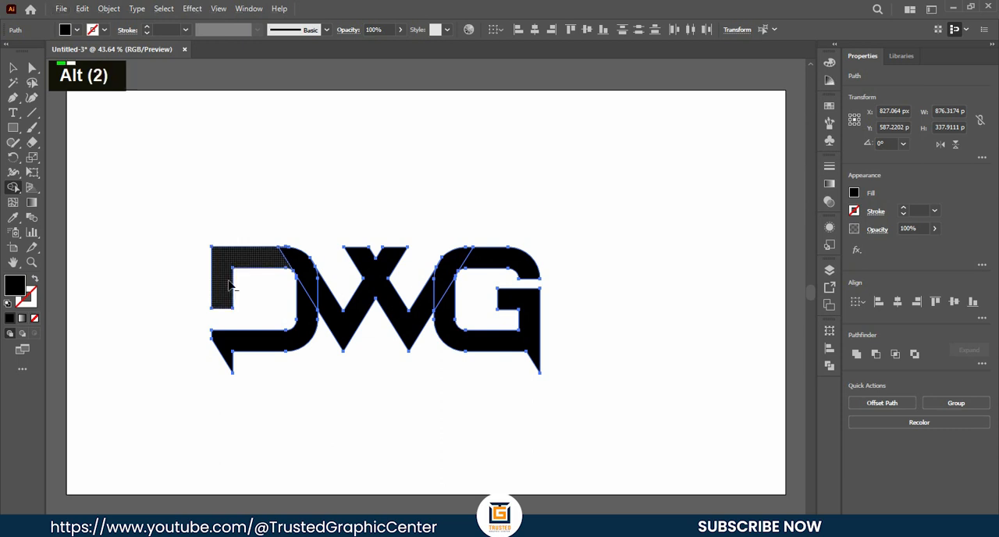
{"action": "left_click", "coordinate": [223, 285], "text": "alt"}
{"action": "key", "text": "ctrl+z"}
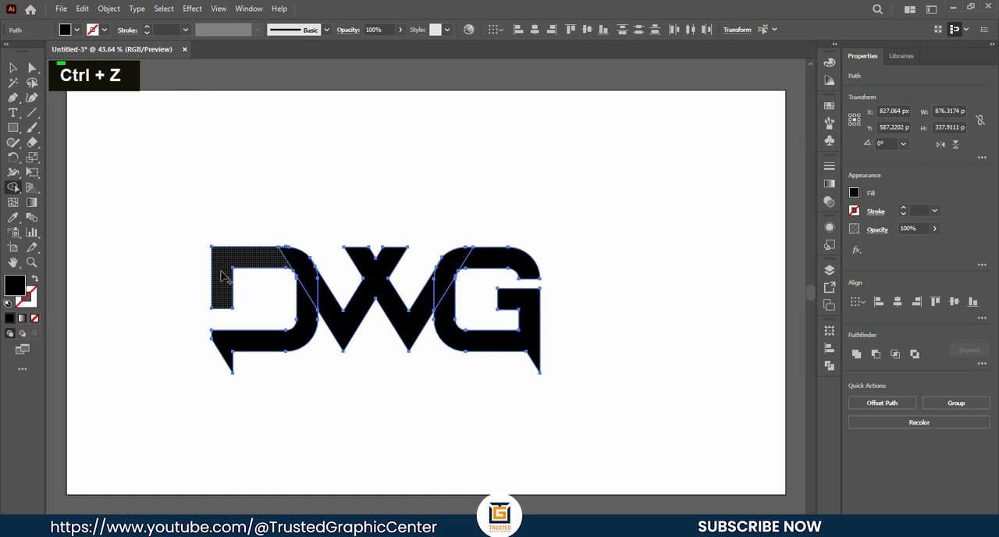
- Merge the D's upper arm, the overlap pieces, the W and the G's upper arm into one continuous shape, and deselect it
{"action": "mouse_move", "coordinate": [266, 260]}
{"action": "left_mouse_down"}
{"action": "mouse_move", "coordinate": [310, 274]}
{"action": "mouse_move", "coordinate": [337, 317]}
{"action": "left_mouse_up"}
{"action": "left_click", "coordinate": [477, 265]}
{"action": "left_click", "coordinate": [16, 68]}
{"action": "left_click", "coordinate": [234, 153]}
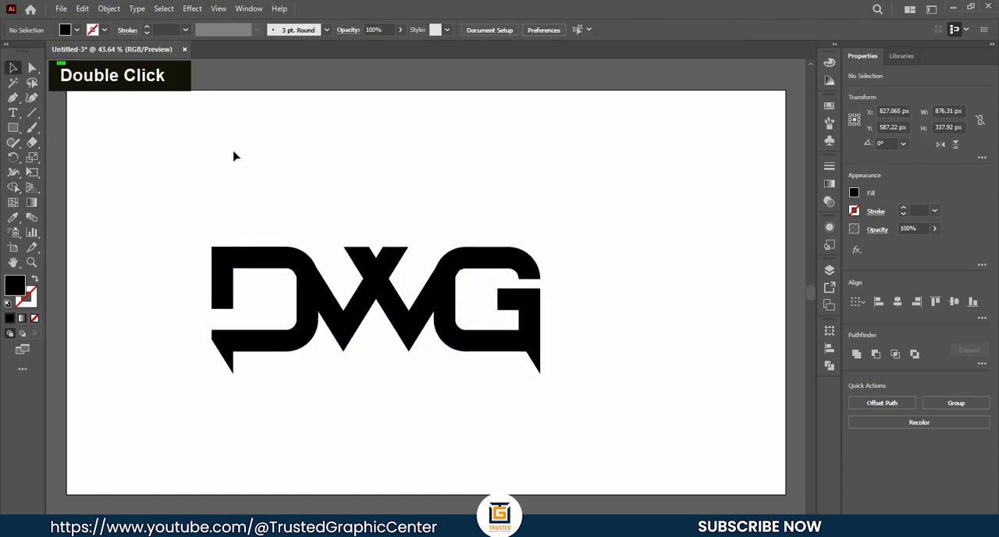
- Test moving the merged W shape upward on its own and undo the move
{"action": "left_click_drag", "start_coordinate": [378, 282], "coordinate": [372, 180]}
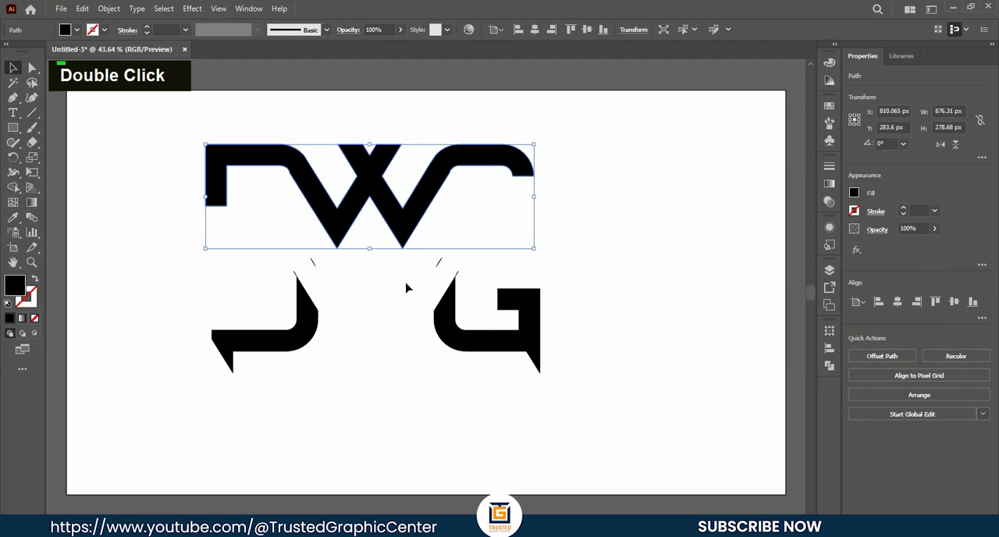
{"action": "key", "text": "ctrl+z"}
{"action": "key", "text": "ctrl+z"}
{"action": "key", "text": "ctrl+z"}
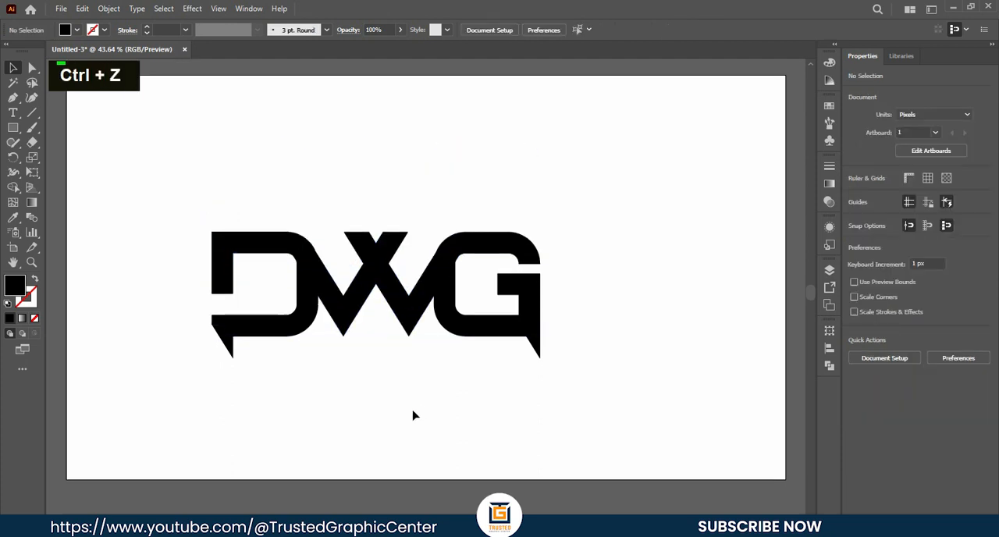
- Fill the merged shape formed by the W and the upper arms of the D and G with orange, and deselect it
{"action": "scroll", "coordinate": [390, 384], "scroll_direction": "down", "scroll_amount": 1}
{"action": "scroll", "coordinate": [417, 405], "scroll_direction": "down", "scroll_amount": 2}
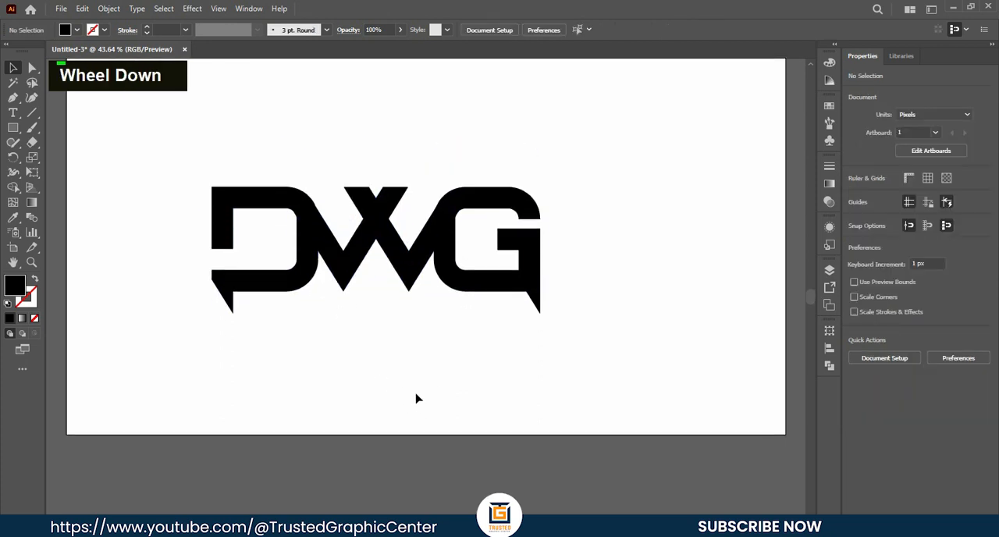
{"action": "scroll", "coordinate": [413, 398], "scroll_direction": "up", "scroll_amount": 2}
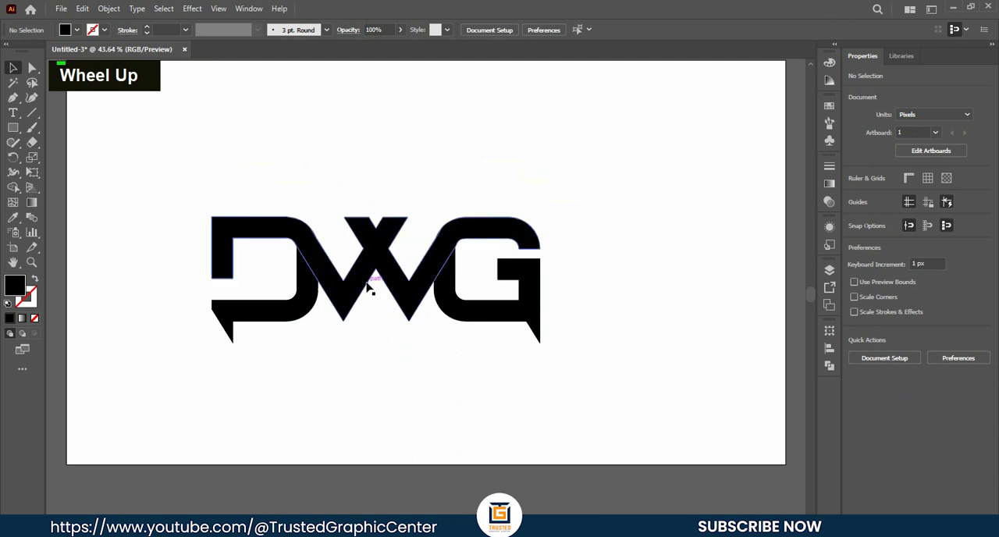
{"action": "left_click", "coordinate": [361, 307]}
{"action": "left_click", "coordinate": [76, 31]}
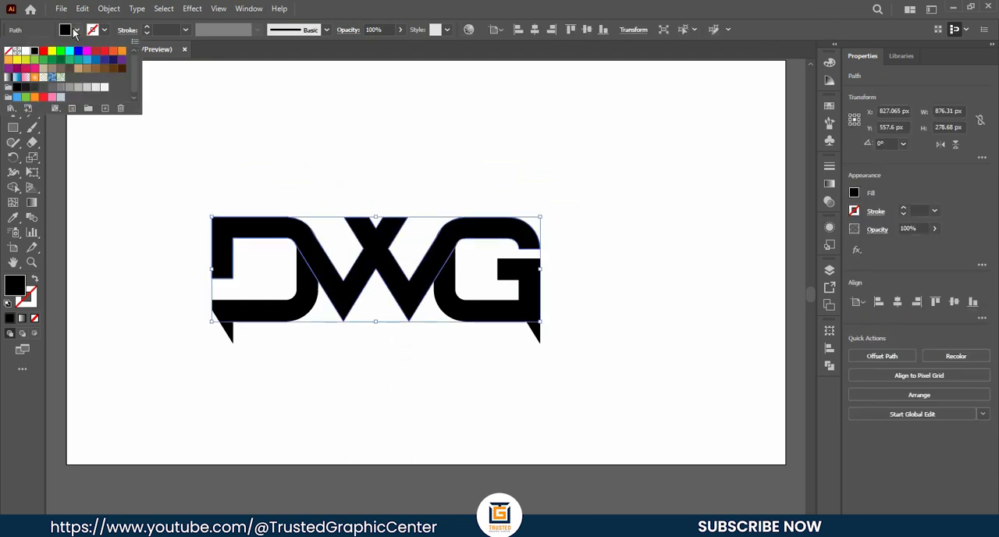
{"action": "left_click", "coordinate": [114, 52]}
{"action": "double_click", "coordinate": [375, 141]}
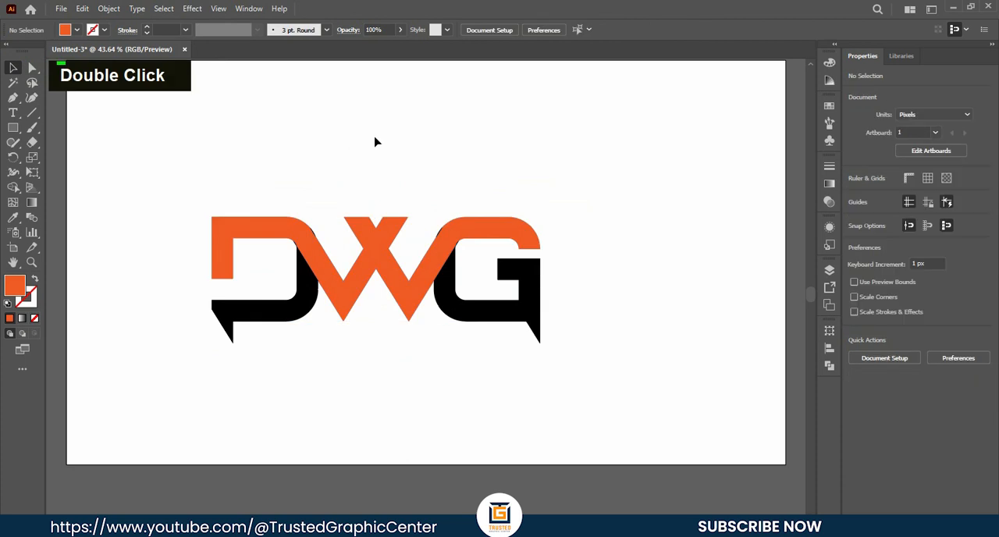
- Delete the leftover black slivers on the orange shape's outer edges where the W meets the D and the G
{"action": "scroll", "coordinate": [320, 230], "scroll_direction": "up", "scroll_amount": 5, "text": "alt"}
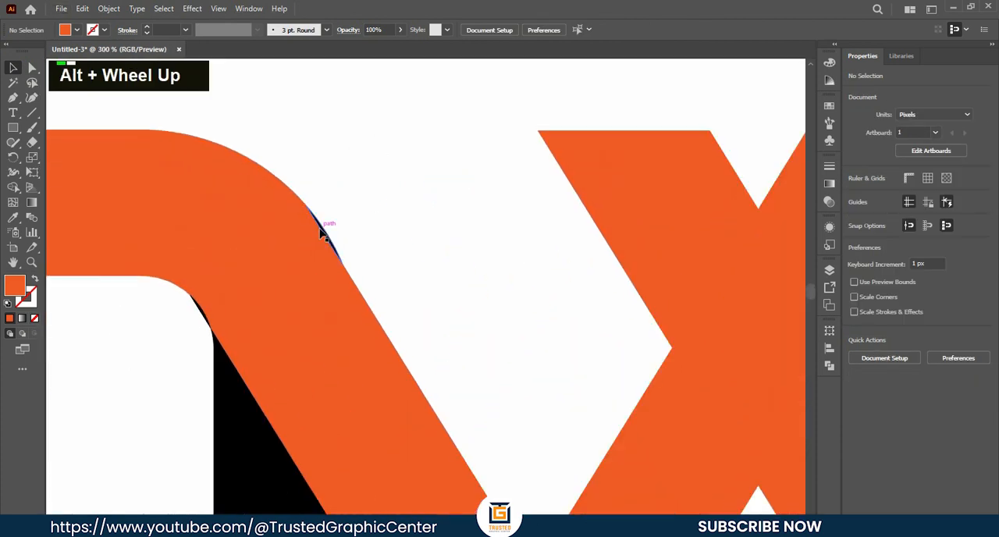
{"action": "left_click", "coordinate": [331, 236]}
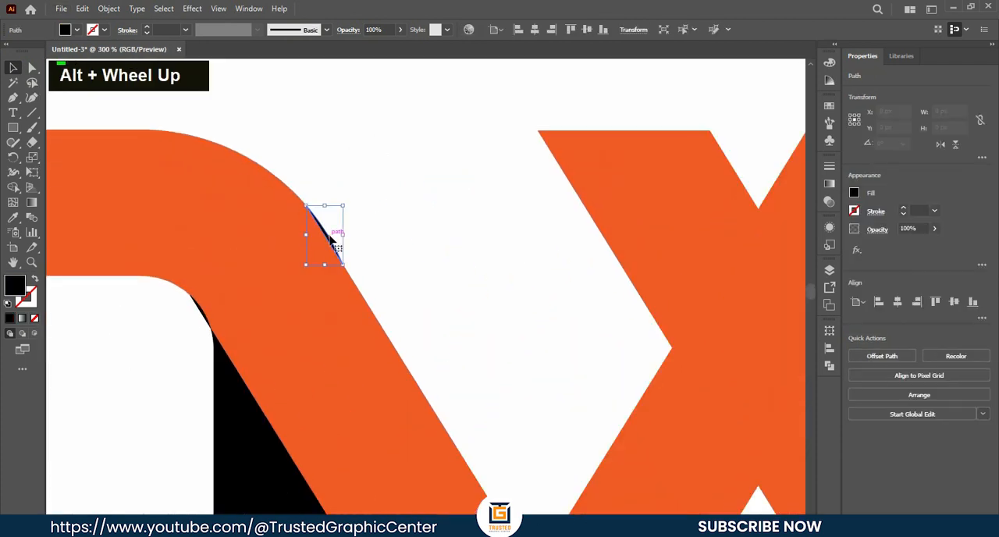
{"action": "key", "text": "BackSpace"}
{"action": "scroll", "coordinate": [453, 231], "scroll_direction": "down", "scroll_amount": 5, "text": "alt"}
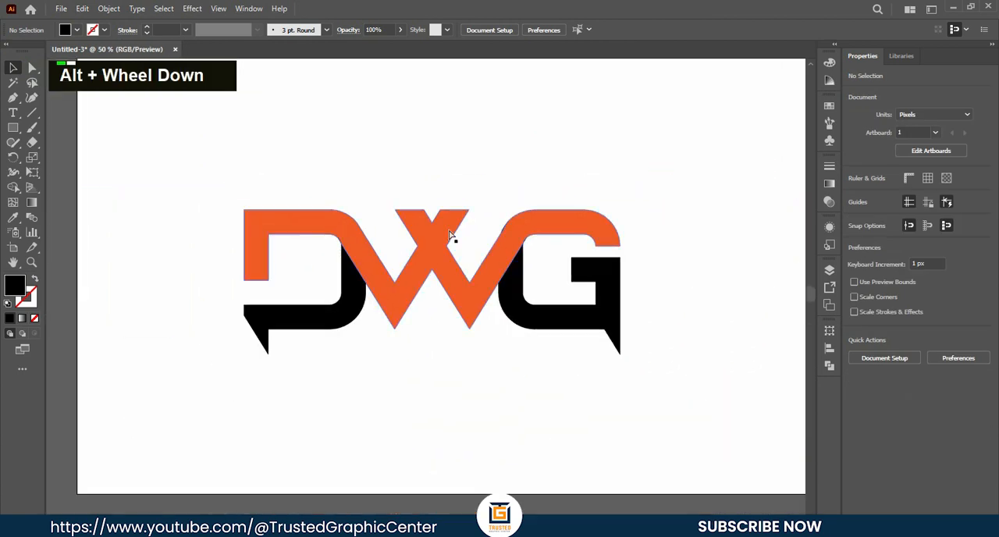
{"action": "scroll", "coordinate": [446, 232], "scroll_direction": "up", "scroll_amount": 2, "text": "alt"}
{"action": "left_click", "coordinate": [446, 228]}
{"action": "key", "text": "BackSpace"}
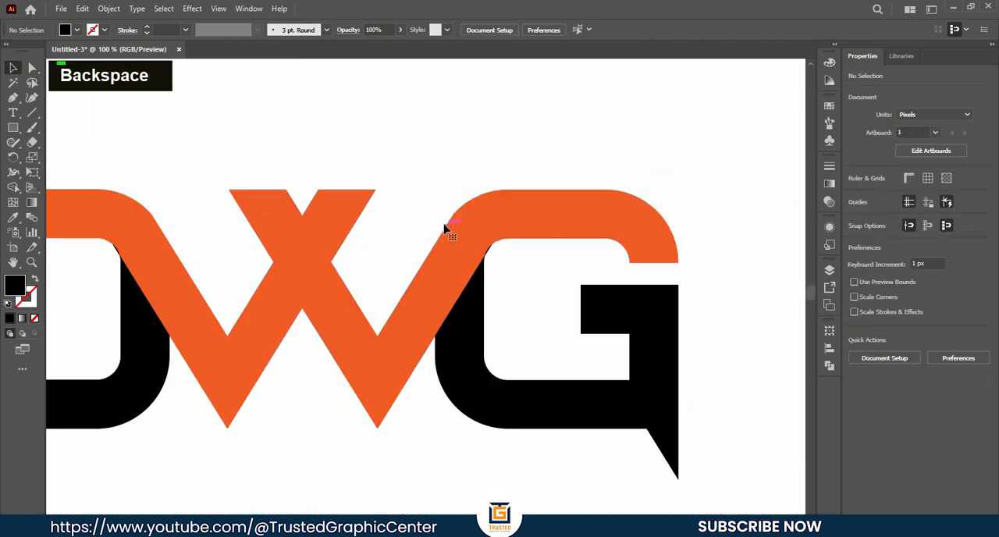